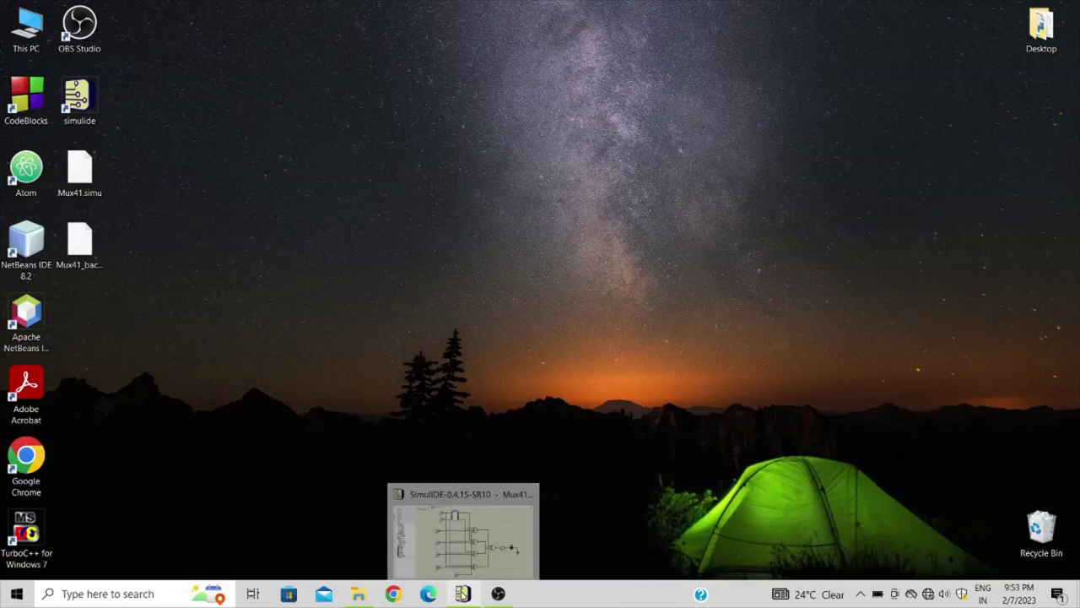
- Restore the Mux41.simu multiplexer window from the taskbar preview
{"action": "left_click", "coordinate": [463, 594]}
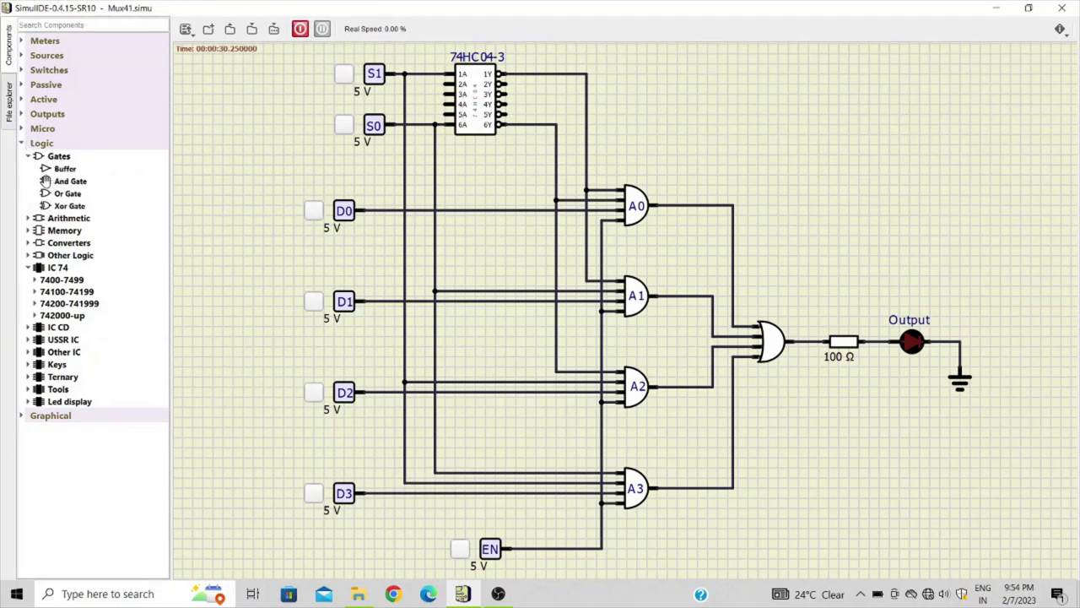
- Place a new AND gate and move it into the empty area at the top right
{"action": "left_click_drag", "start_coordinate": [46, 180], "coordinate": [611, 195]}
{"action": "left_click", "coordinate": [615, 195]}
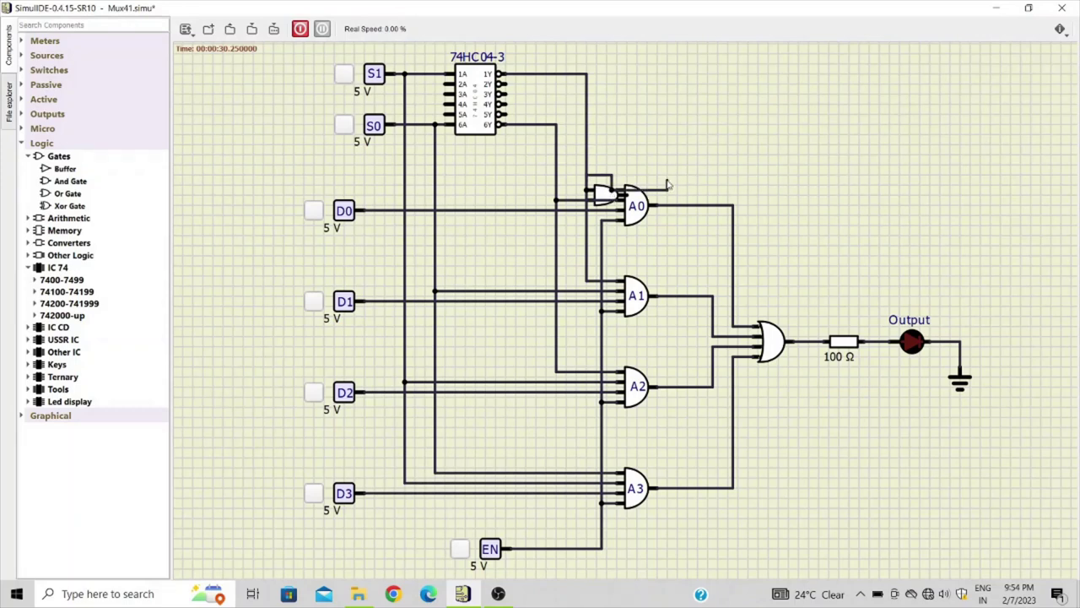
{"action": "key", "text": "Escape"}
{"action": "left_click_drag", "start_coordinate": [604, 194], "coordinate": [777, 149]}
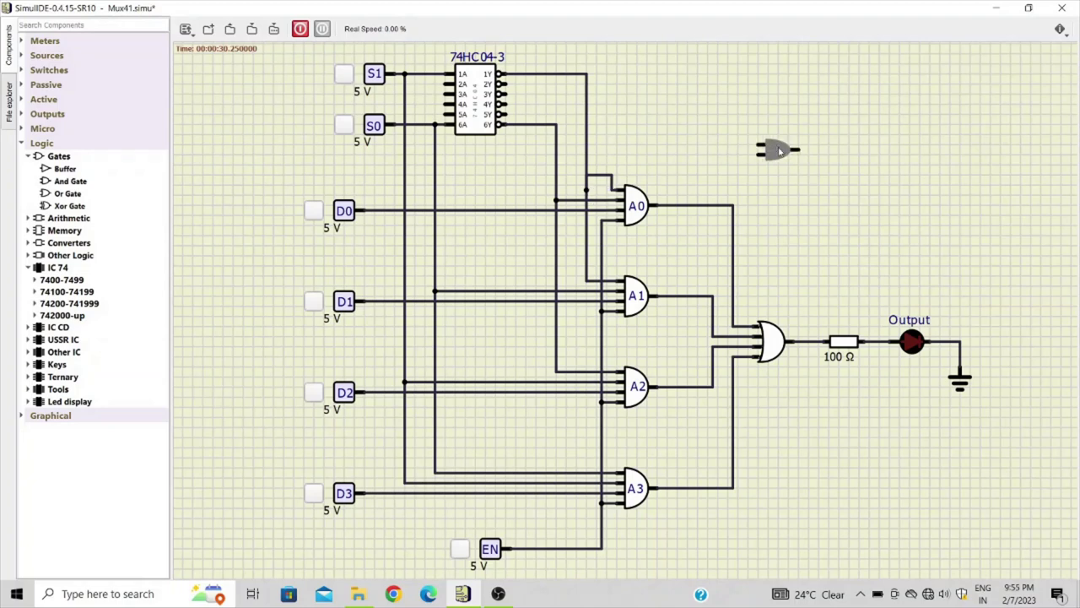
{"action": "left_click_drag", "start_coordinate": [779, 151], "coordinate": [798, 128]}
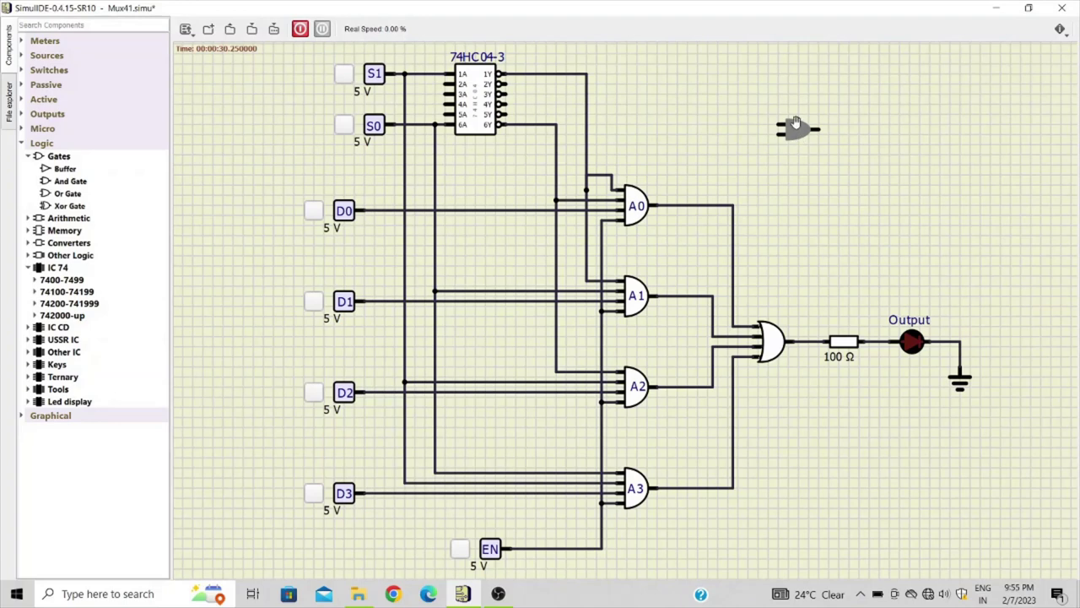
- Set the new AND gate's Num Inputs property to 4
{"action": "right_click", "coordinate": [796, 133]}
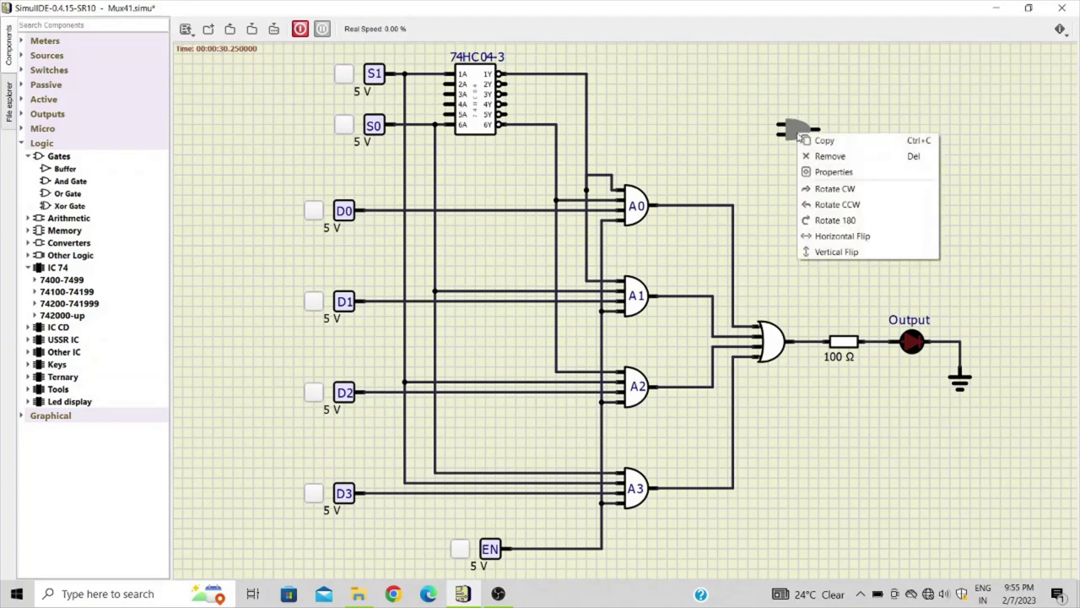
{"action": "left_click", "coordinate": [832, 172]}
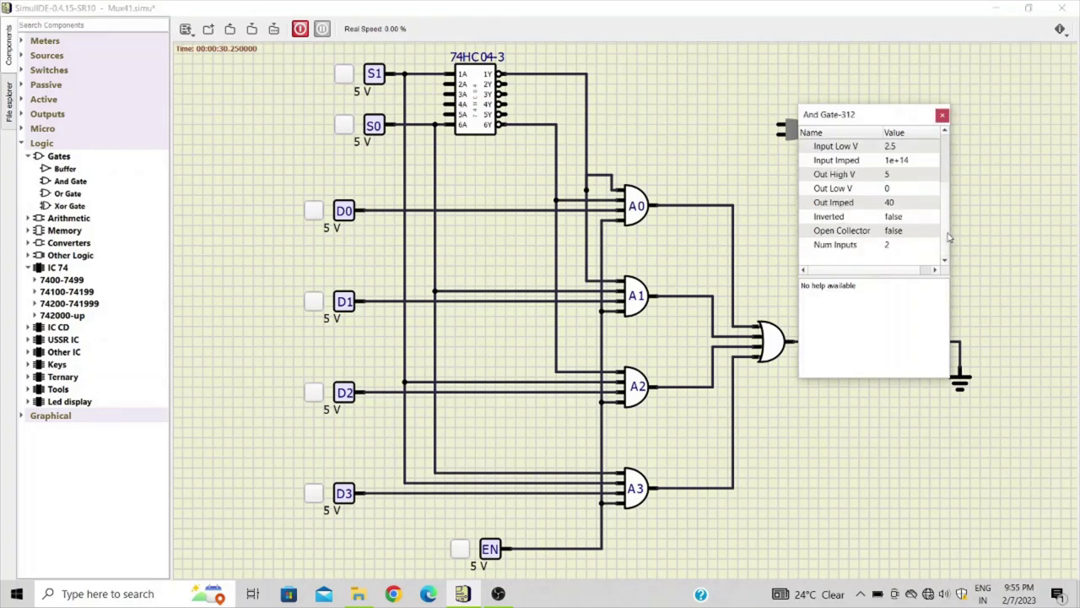
{"action": "left_click", "coordinate": [886, 246]}
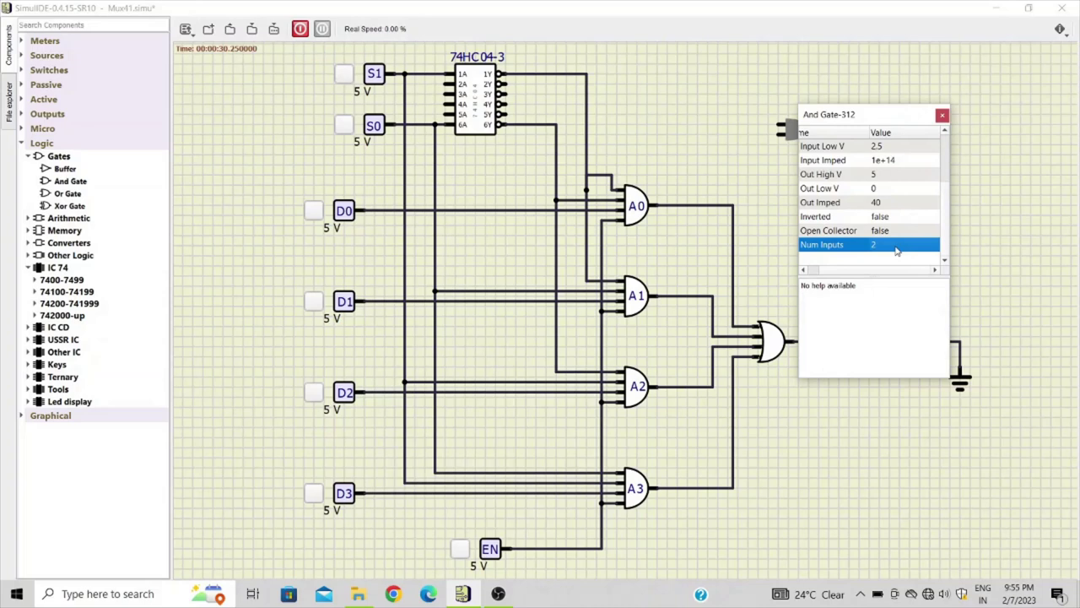
{"action": "left_click", "coordinate": [896, 246]}
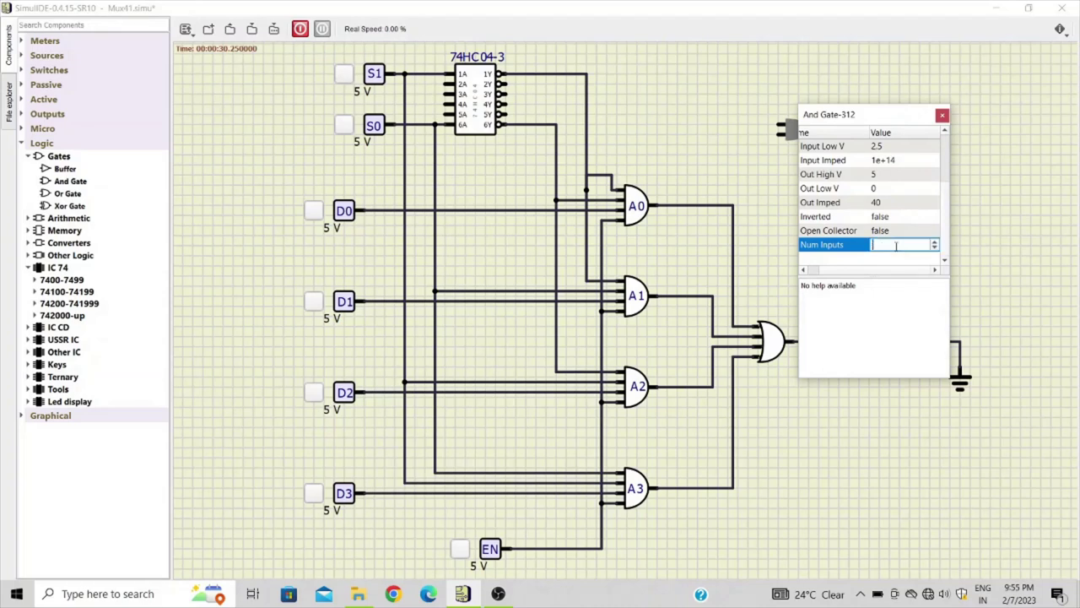
{"action": "left_click", "coordinate": [943, 116]}
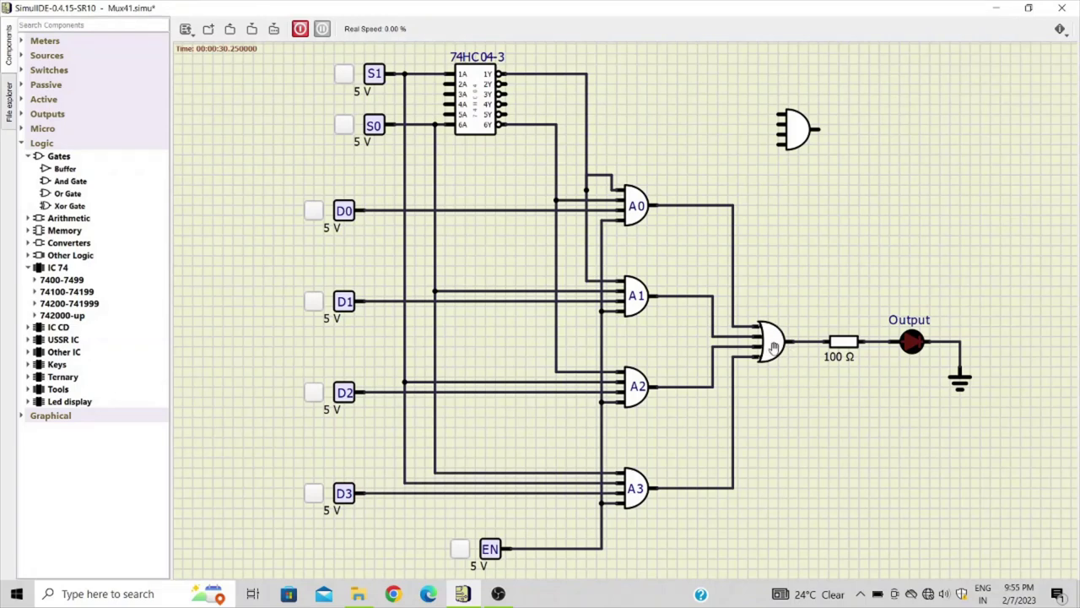
{"action": "left_click", "coordinate": [798, 133]}
- Delete the selected spare 4-input AND gate
{"action": "key", "text": "Delete"}
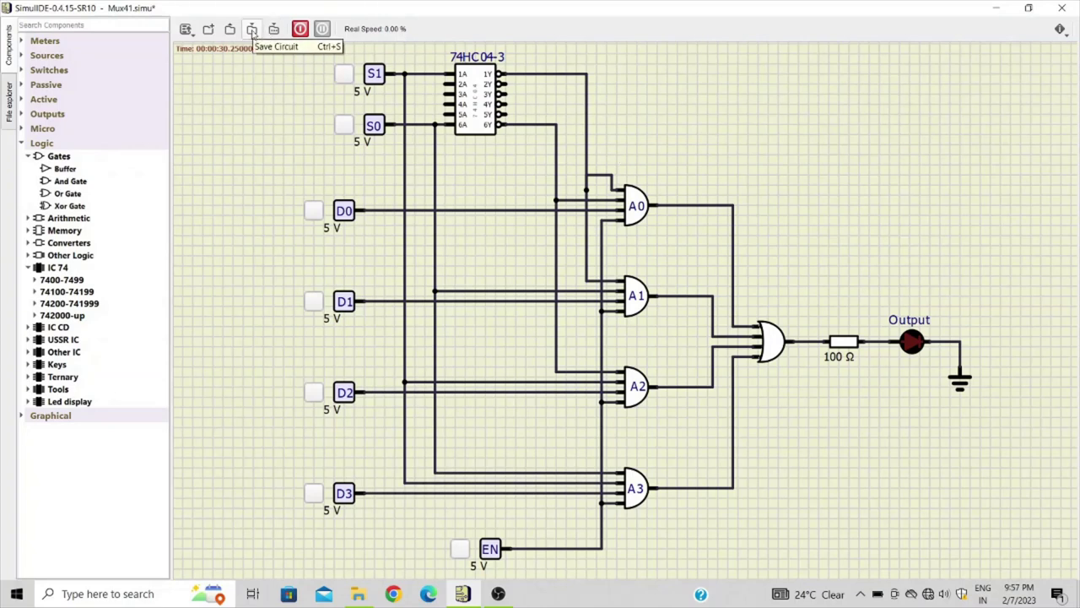
- Start the simulation, toggle D0 on and off four times, then switch EN on
{"action": "left_click", "coordinate": [301, 30]}
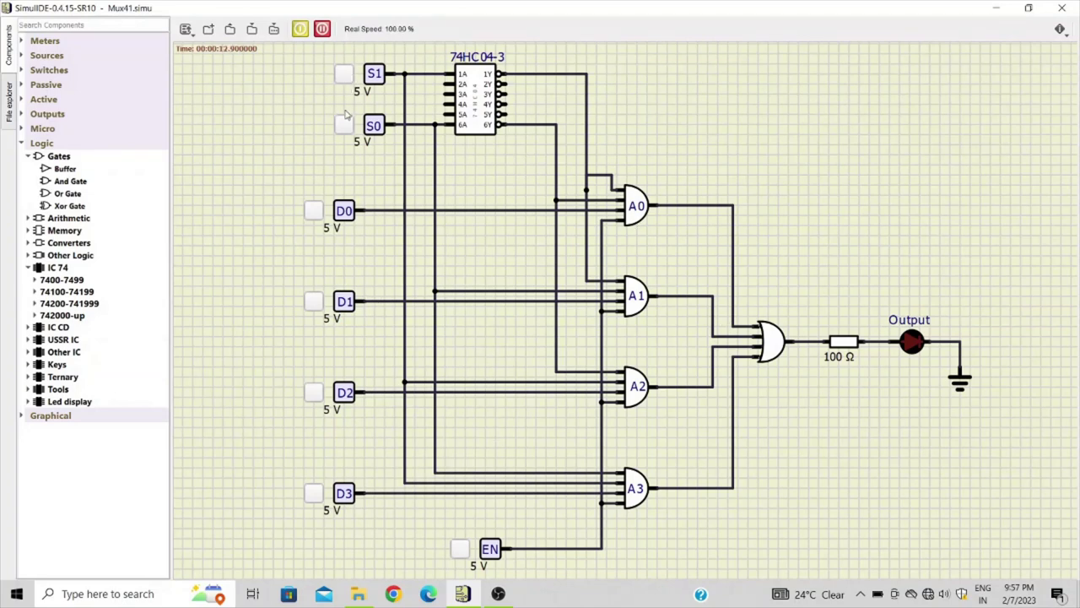
{"action": "left_click", "coordinate": [319, 212]}
{"action": "left_click", "coordinate": [318, 212]}
{"action": "left_click", "coordinate": [318, 212]}
{"action": "left_click", "coordinate": [318, 212]}
{"action": "left_click", "coordinate": [318, 211]}
{"action": "left_click", "coordinate": [318, 212]}
{"action": "left_click", "coordinate": [318, 212]}
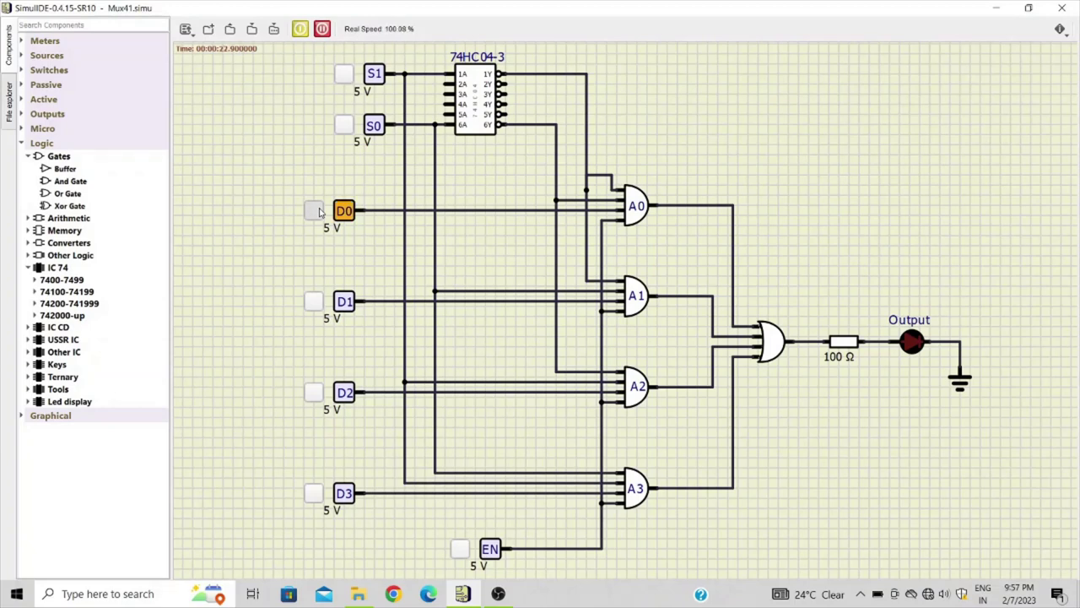
{"action": "left_click", "coordinate": [318, 212]}
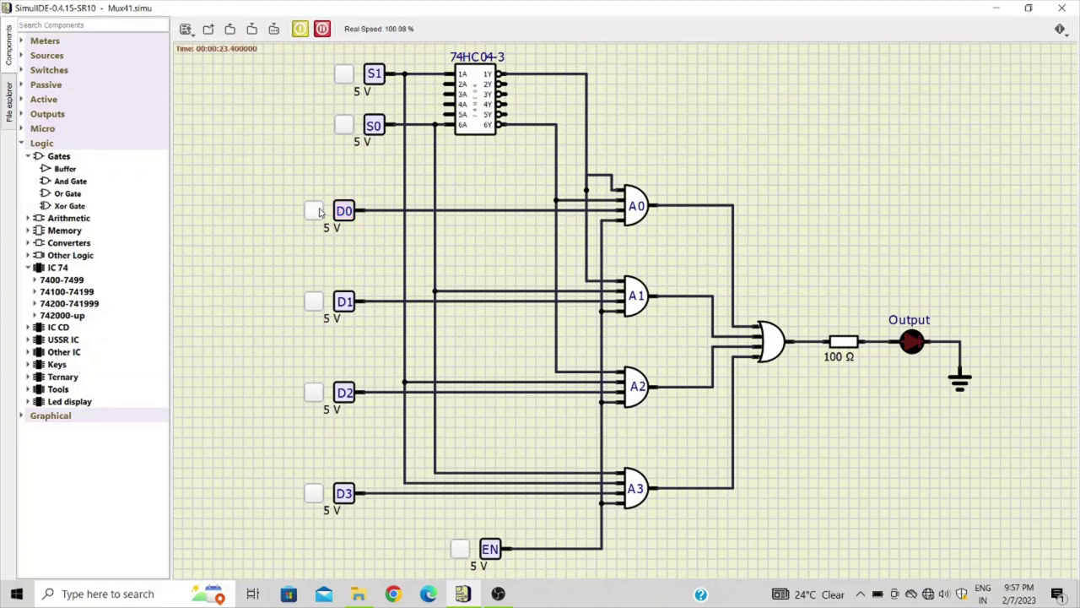
{"action": "left_click", "coordinate": [461, 551]}
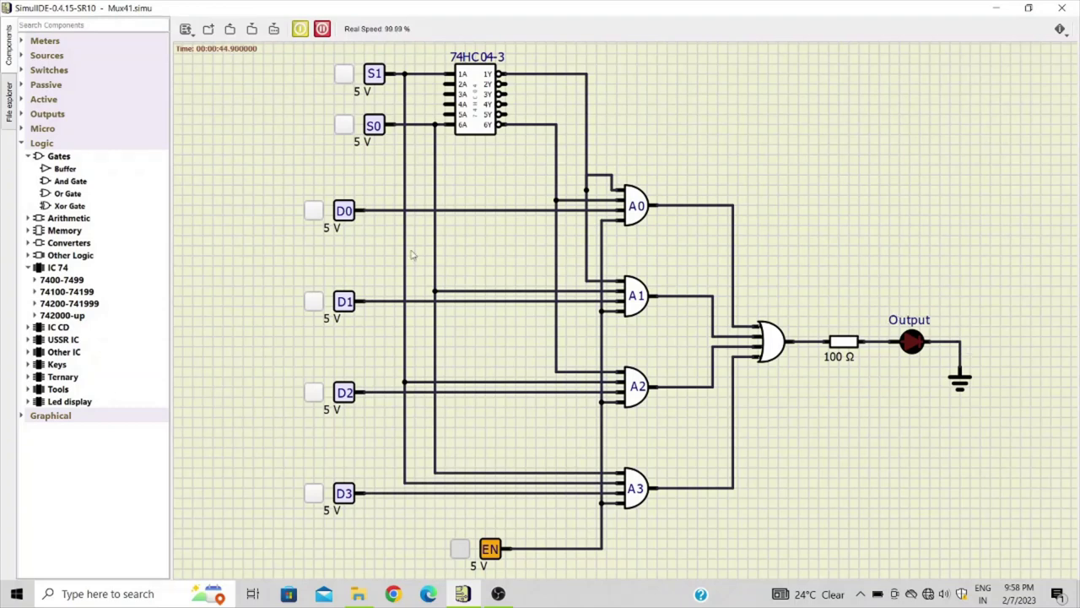
- Switch D0 on to light the Output LED, then off to darken it
{"action": "left_click", "coordinate": [313, 211]}
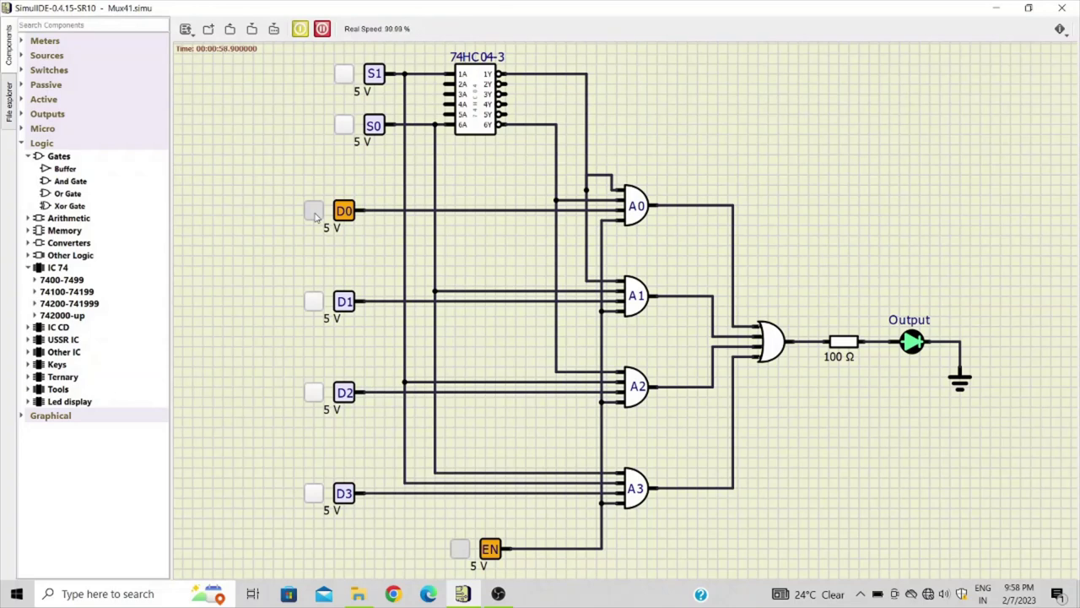
{"action": "left_click", "coordinate": [314, 215]}
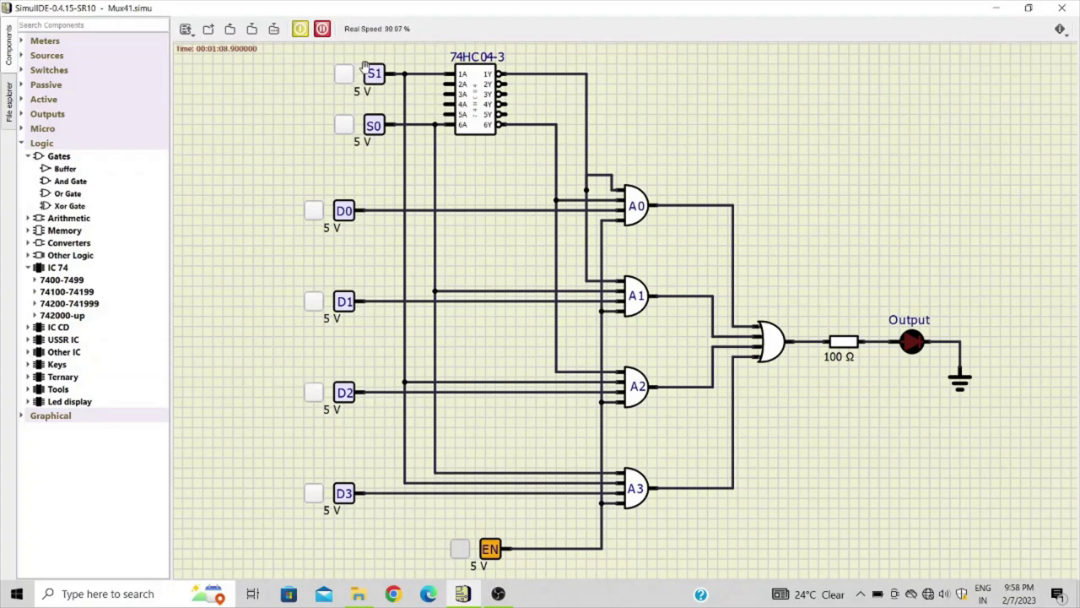
- Set S0 high to select D1 and toggle D1 three times, watching the Output LED follow
{"action": "left_click", "coordinate": [345, 125]}
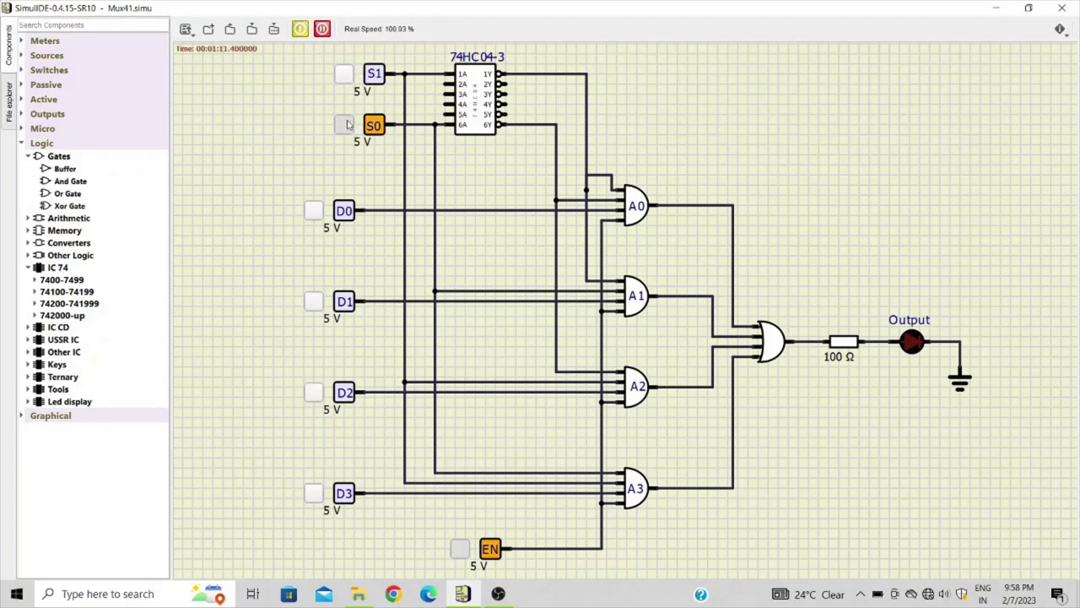
{"action": "left_click", "coordinate": [315, 305]}
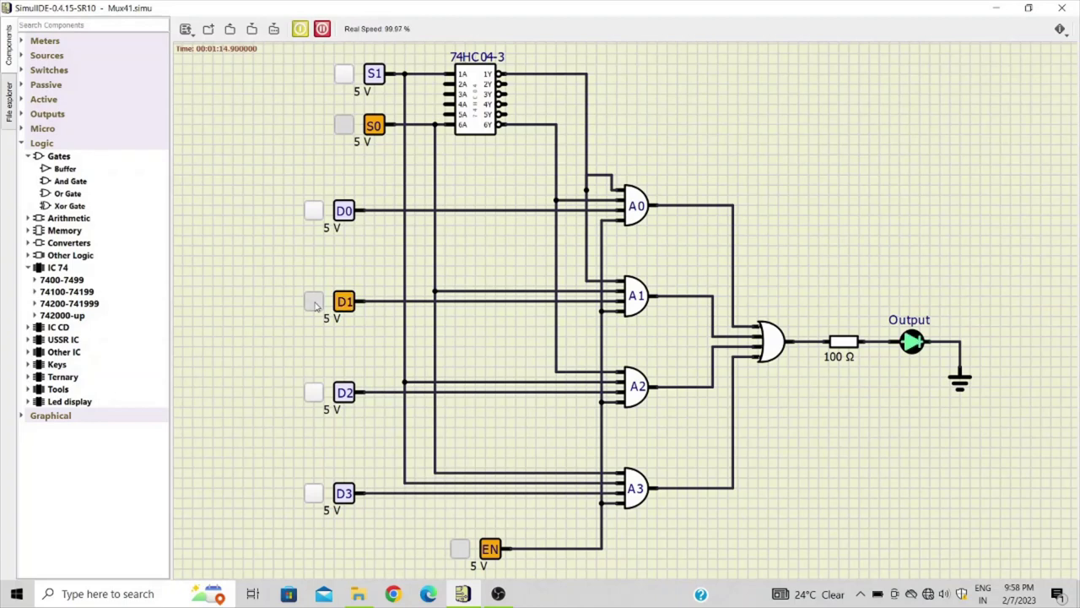
{"action": "left_click", "coordinate": [314, 305]}
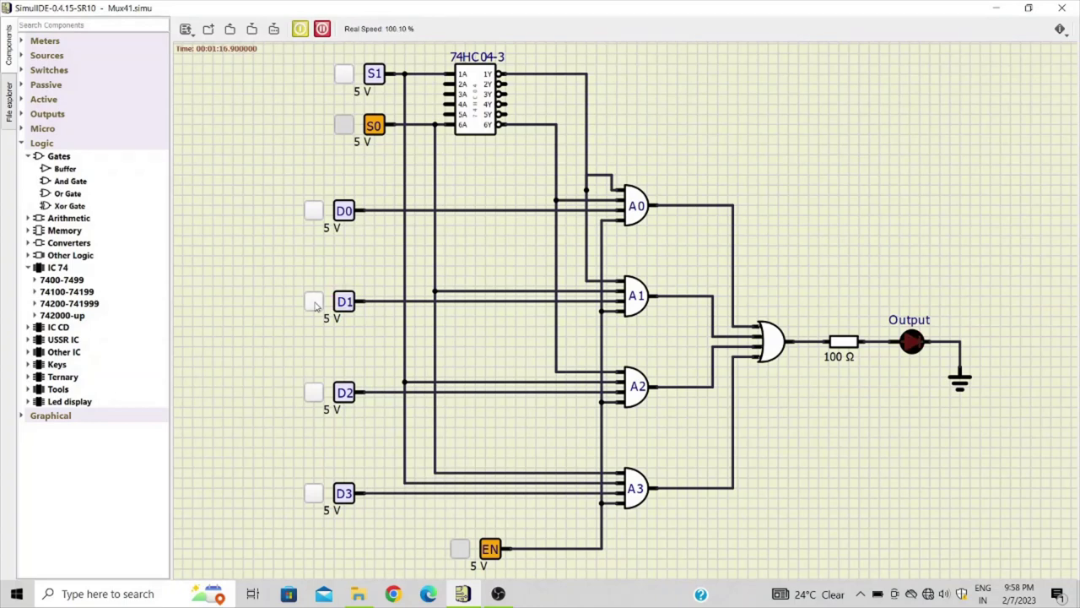
{"action": "left_click", "coordinate": [315, 305]}
{"action": "left_click", "coordinate": [315, 305]}
{"action": "left_click", "coordinate": [315, 305]}
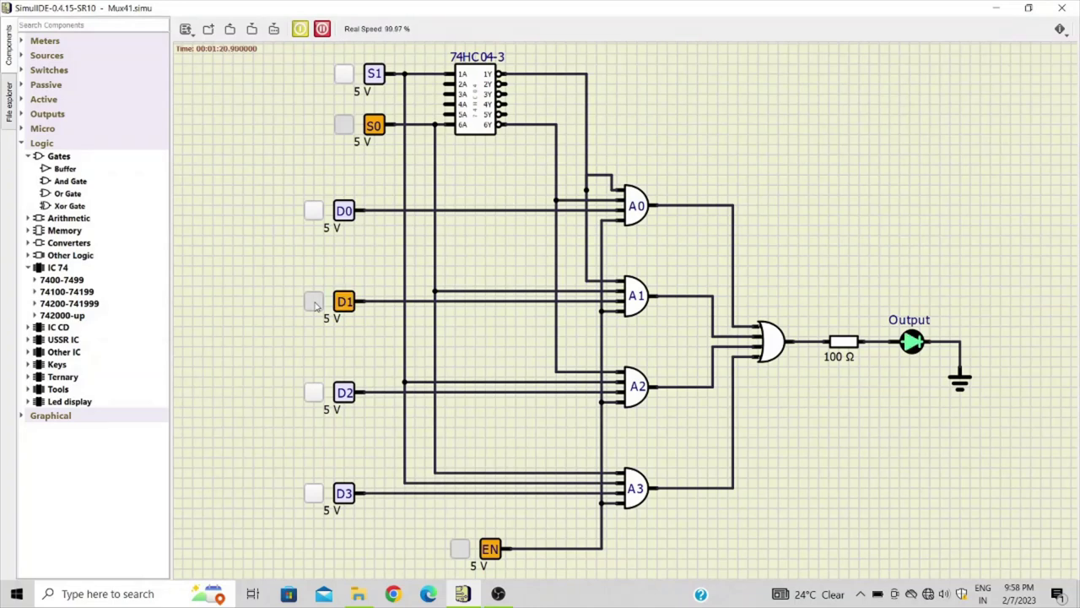
{"action": "left_click", "coordinate": [314, 304]}
- Switch D0, D2 and D3 on and off while D1 is selected
{"action": "left_click", "coordinate": [313, 217]}
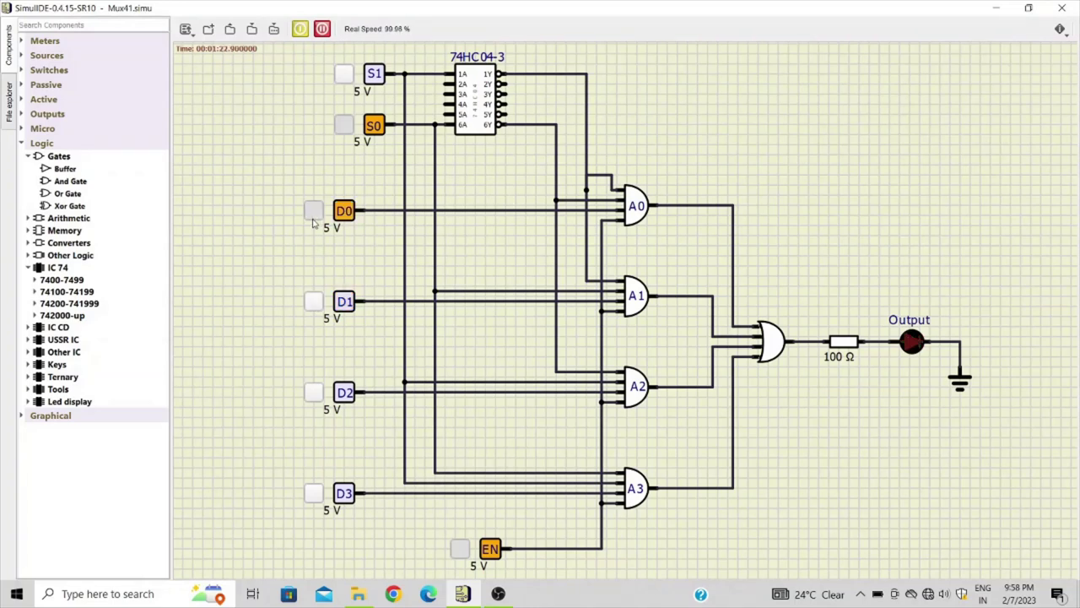
{"action": "left_click", "coordinate": [314, 394]}
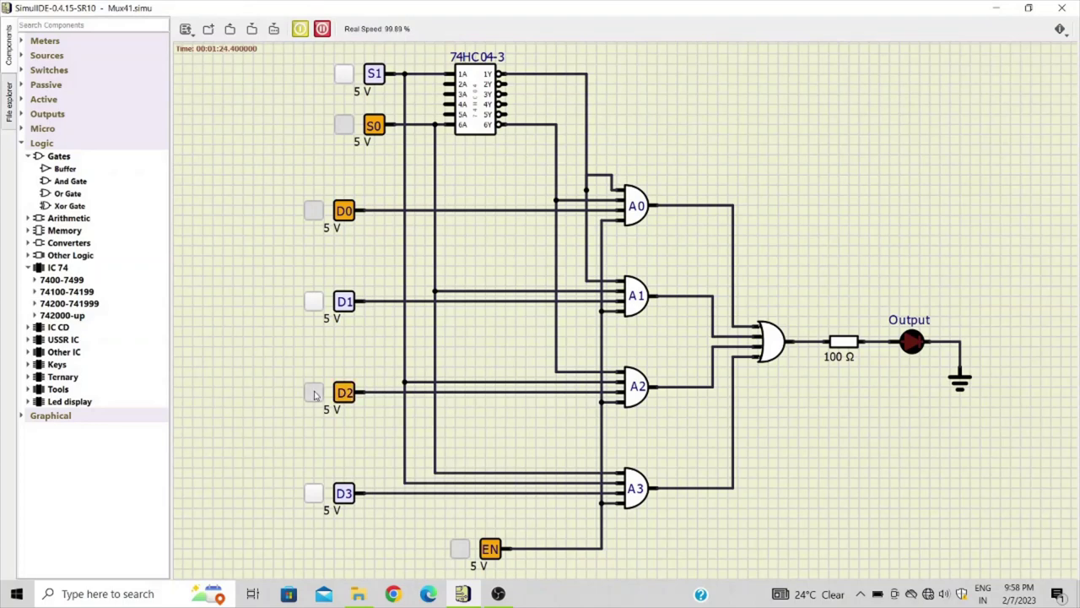
{"action": "left_click", "coordinate": [313, 498]}
{"action": "left_click", "coordinate": [314, 498]}
{"action": "left_click", "coordinate": [318, 394]}
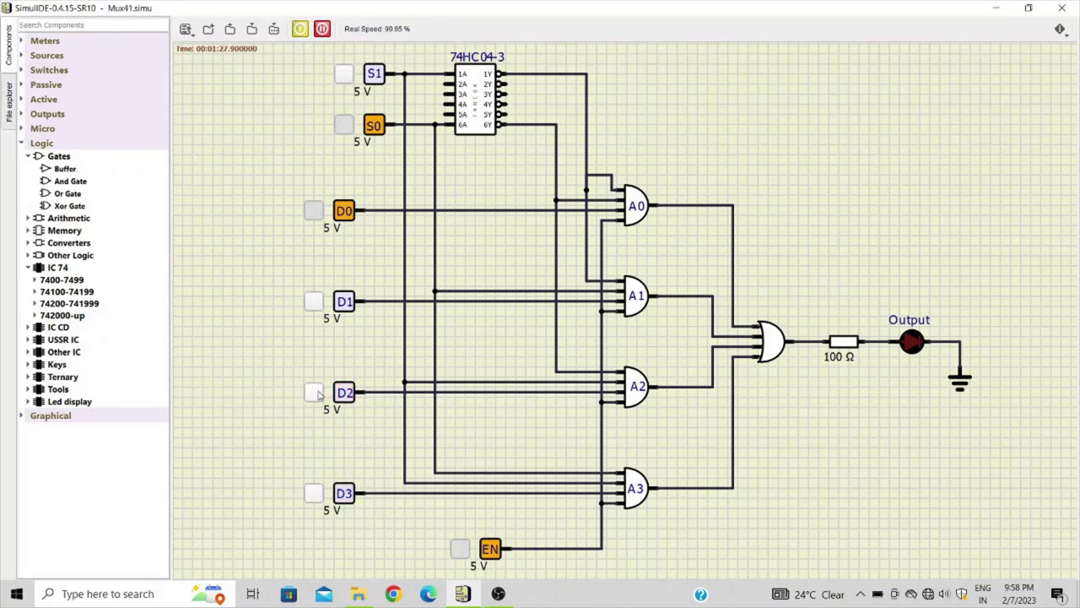
{"action": "left_click", "coordinate": [314, 211]}
- Set S1 high and S0 low to select D2, then toggle D2 three times
{"action": "left_click", "coordinate": [345, 76]}
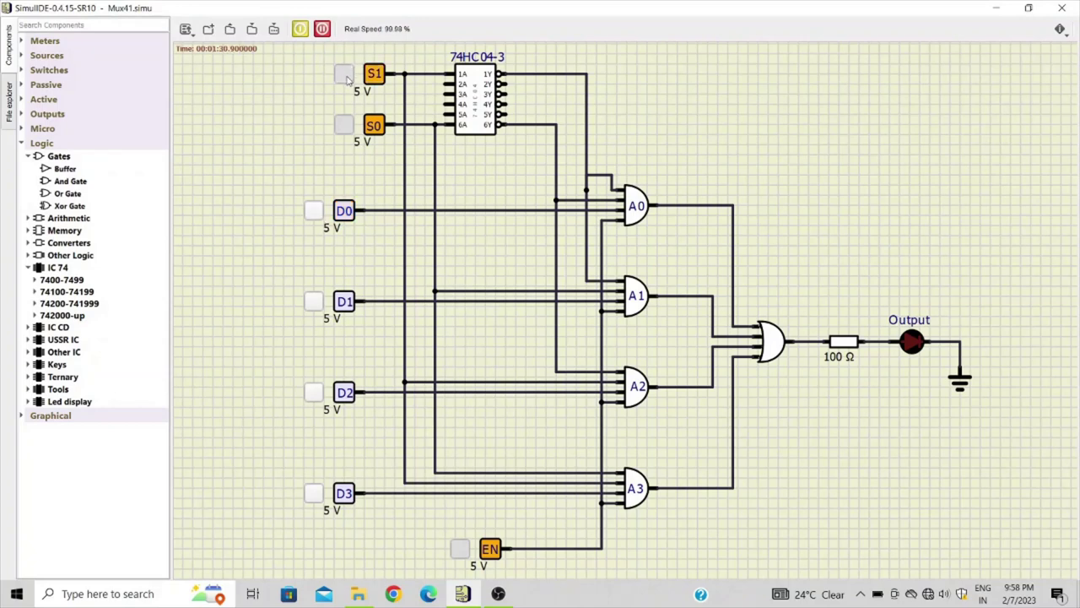
{"action": "left_click", "coordinate": [346, 126]}
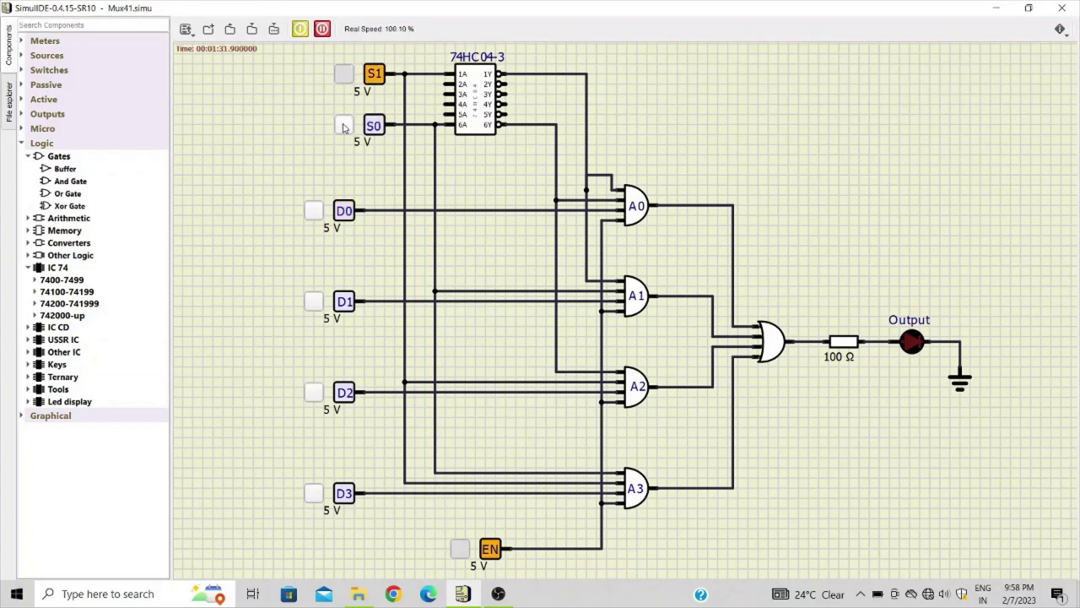
{"action": "left_click", "coordinate": [312, 395]}
{"action": "left_click", "coordinate": [314, 395]}
{"action": "left_click", "coordinate": [313, 395]}
{"action": "left_click", "coordinate": [313, 395]}
{"action": "left_click", "coordinate": [313, 395]}
{"action": "left_click", "coordinate": [313, 395]}
- Set S0 high to select D3, toggle D3 three times, then return S1 and S0 low
{"action": "left_click", "coordinate": [344, 126]}
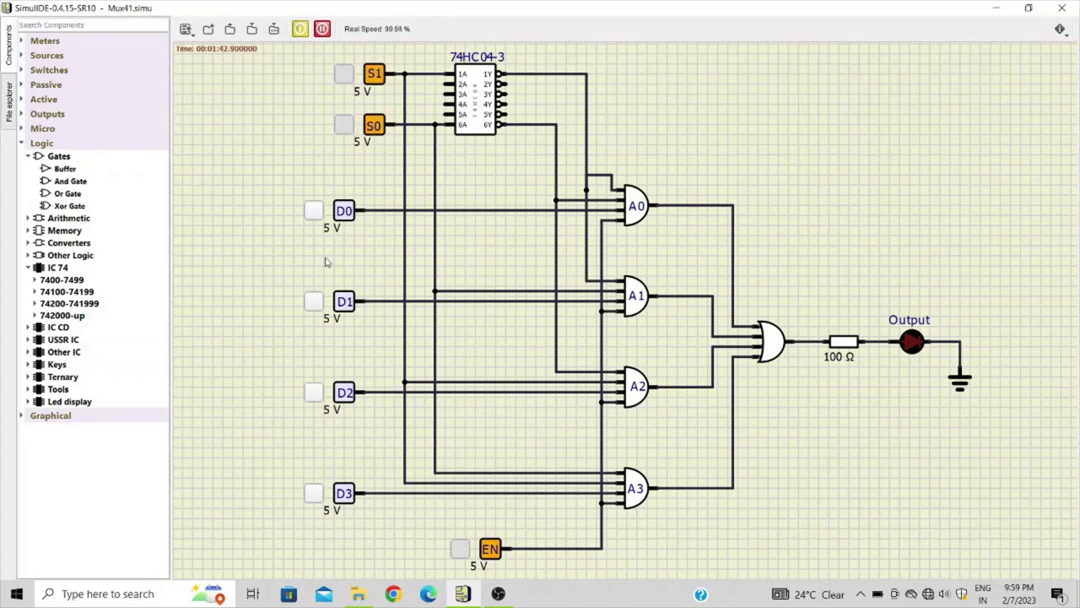
{"action": "left_click", "coordinate": [313, 496]}
{"action": "left_click", "coordinate": [313, 496]}
{"action": "left_click", "coordinate": [317, 498]}
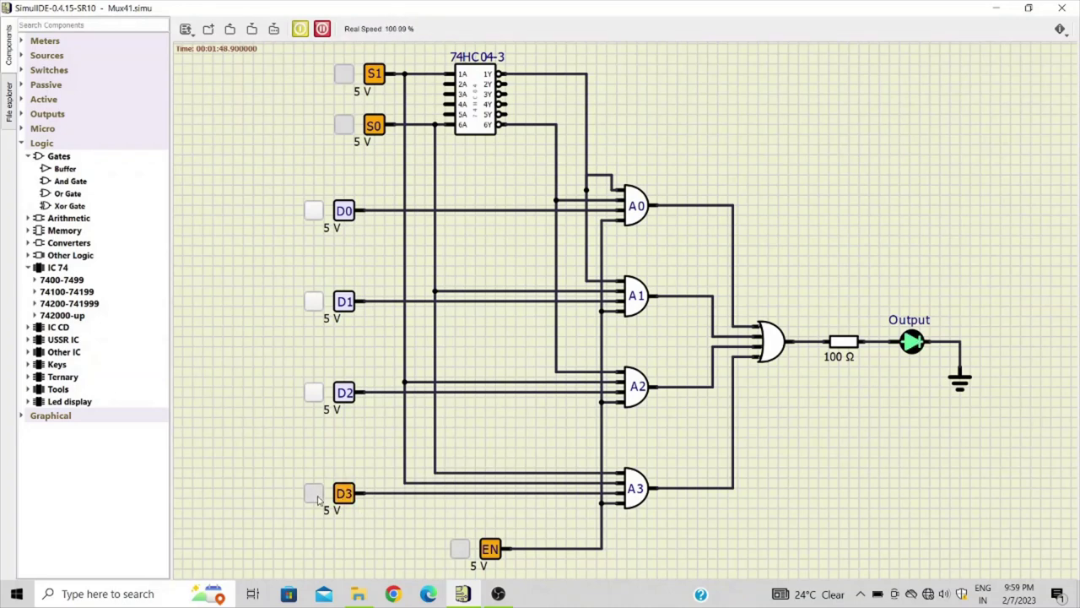
{"action": "left_click", "coordinate": [317, 497]}
{"action": "left_click", "coordinate": [315, 497]}
{"action": "left_click", "coordinate": [315, 497]}
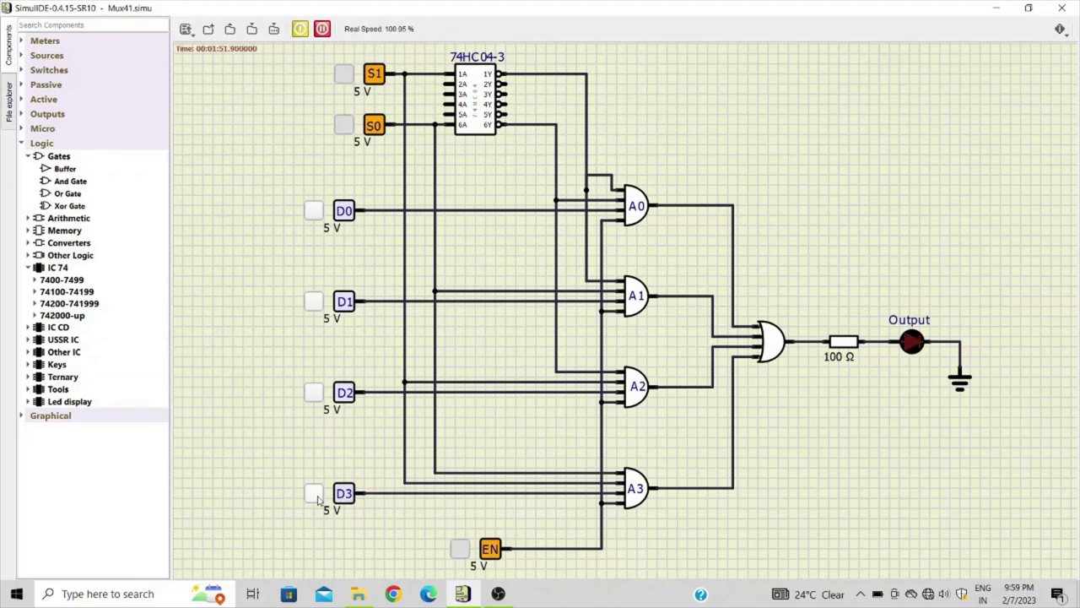
{"action": "left_click", "coordinate": [347, 77]}
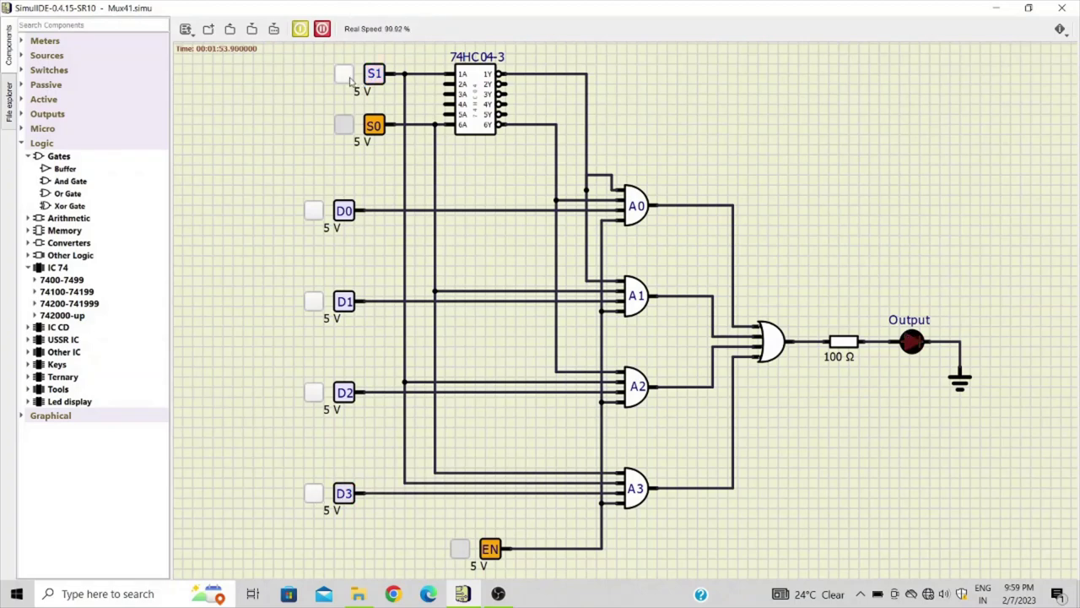
{"action": "left_click", "coordinate": [344, 127]}
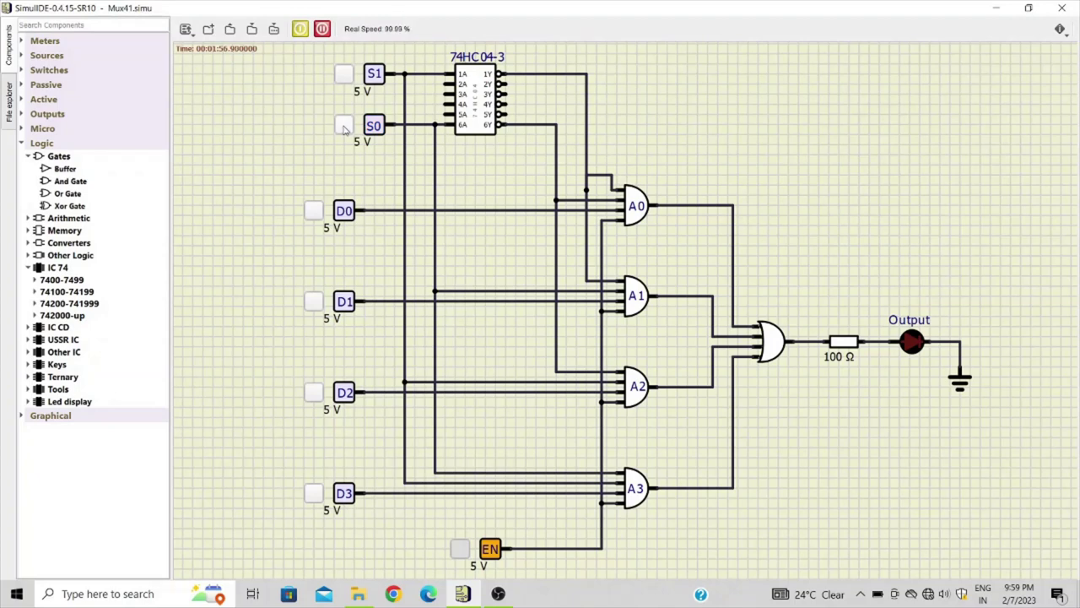